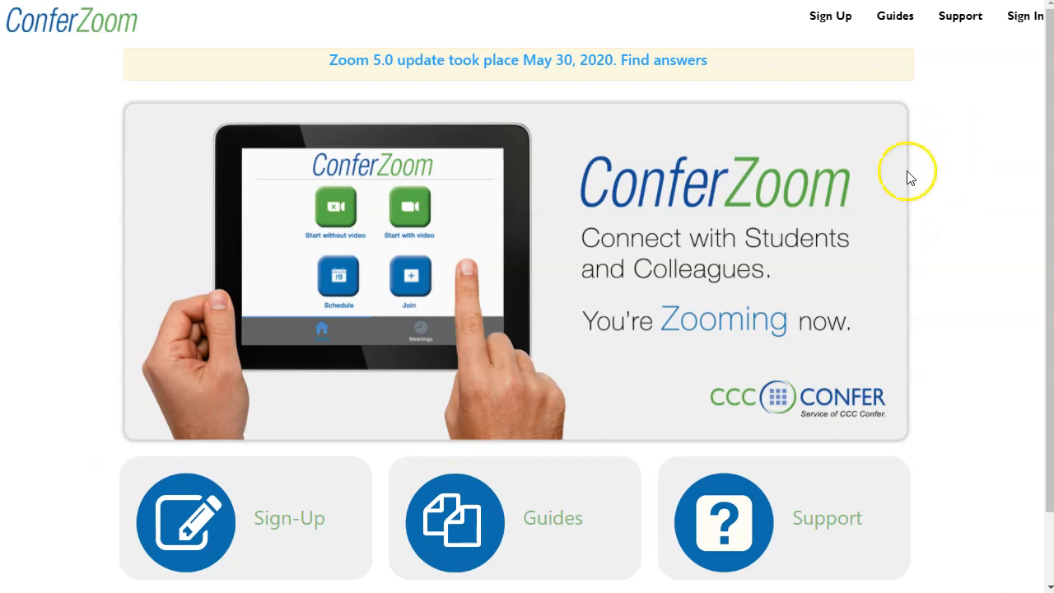
Open the faculty and staff account sign-up form and examine its fields and the available Classification options
left_click(832, 23)
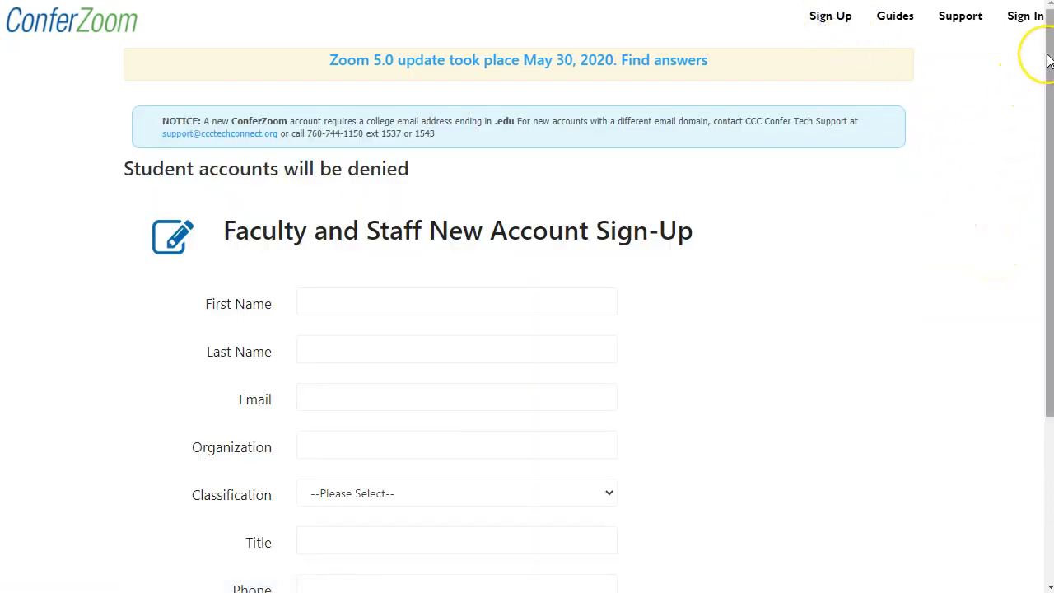
left_click_drag(1048, 60, 1048, 144)
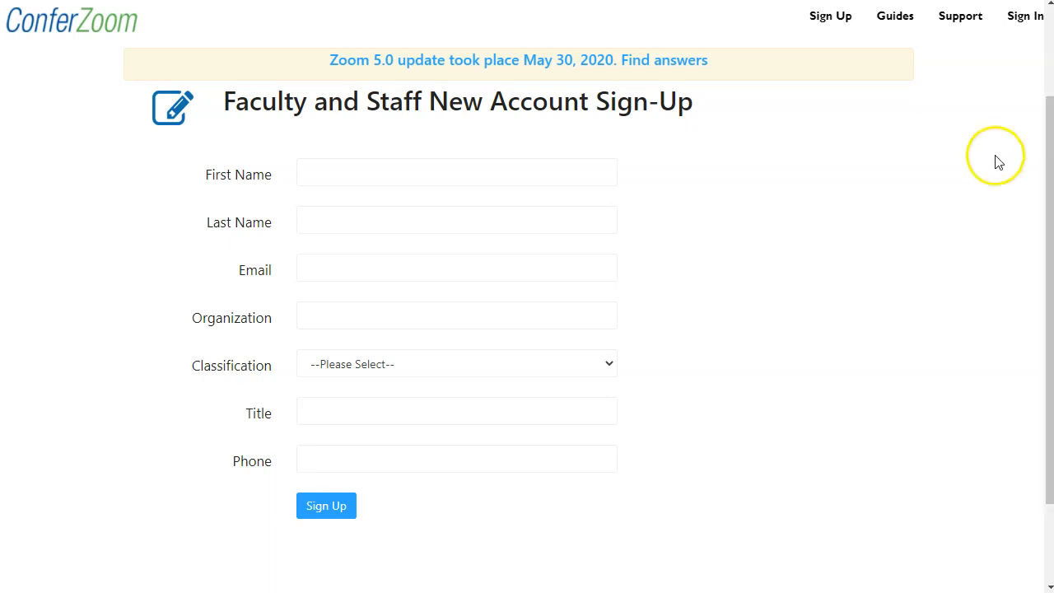
left_click(608, 368)
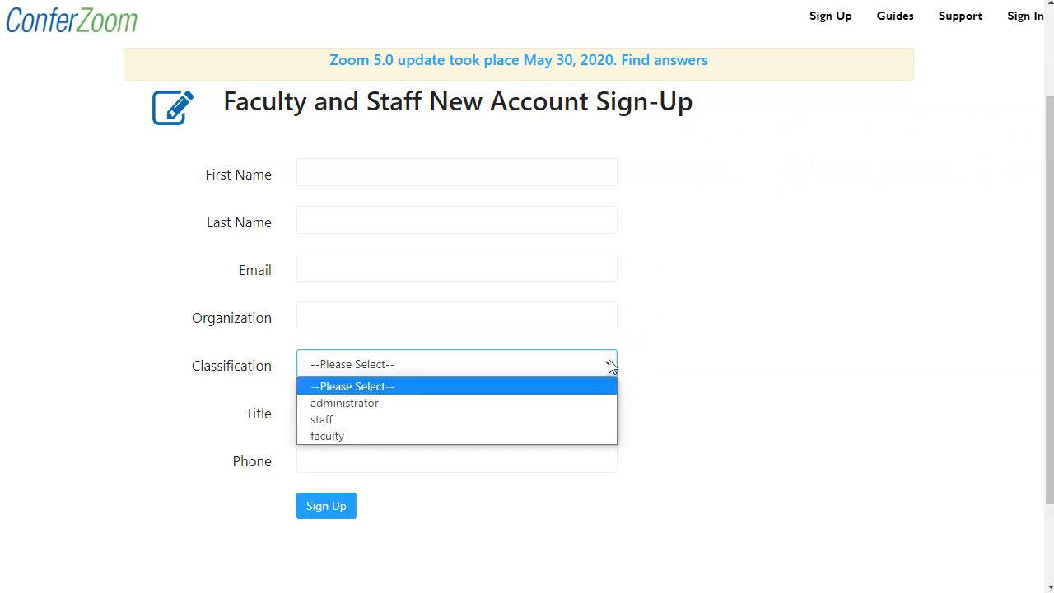
left_click(608, 362)
left_click(697, 400)
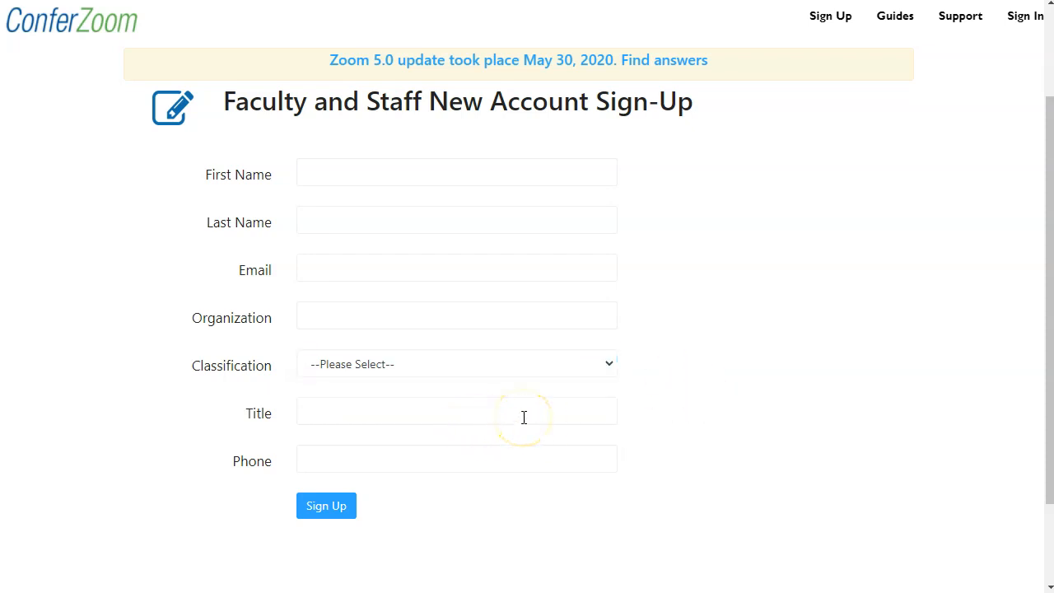
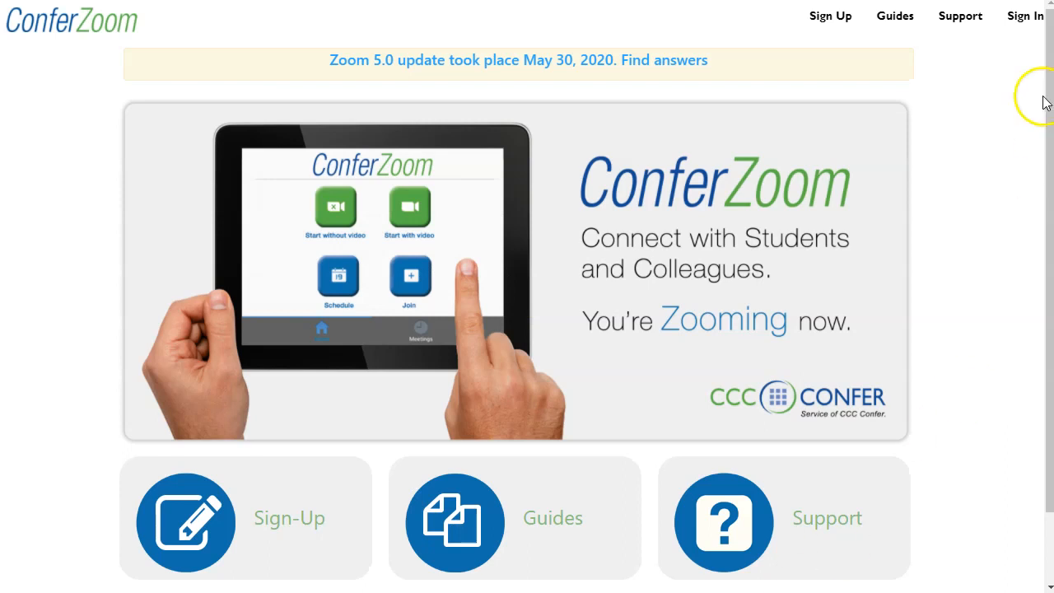
Go to the account sign-in and start scheduling a new meeting with the topic "Virtual Office Hours"
left_click(1025, 18)
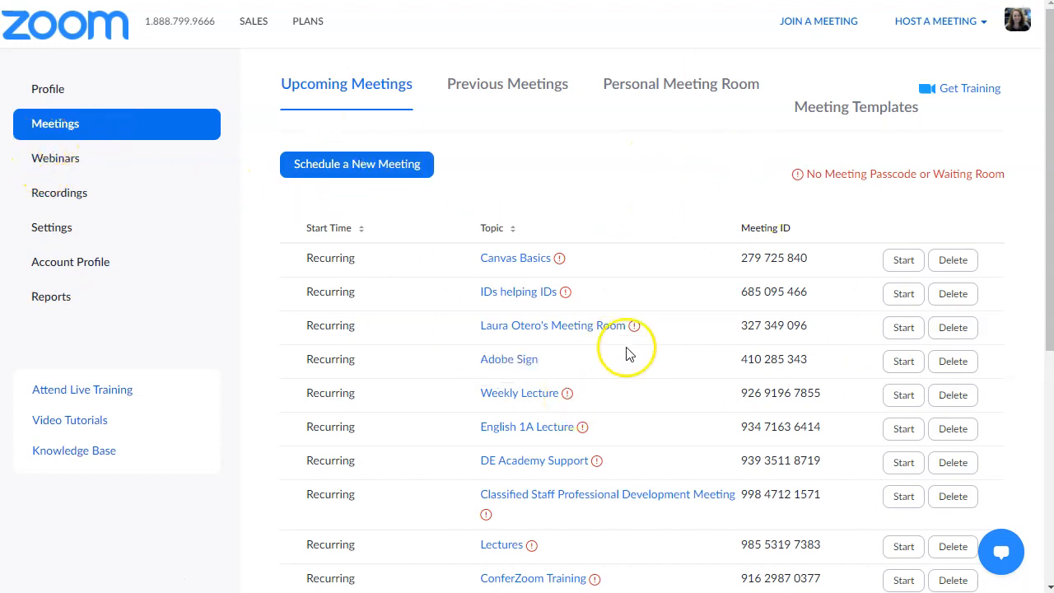
left_click(326, 173)
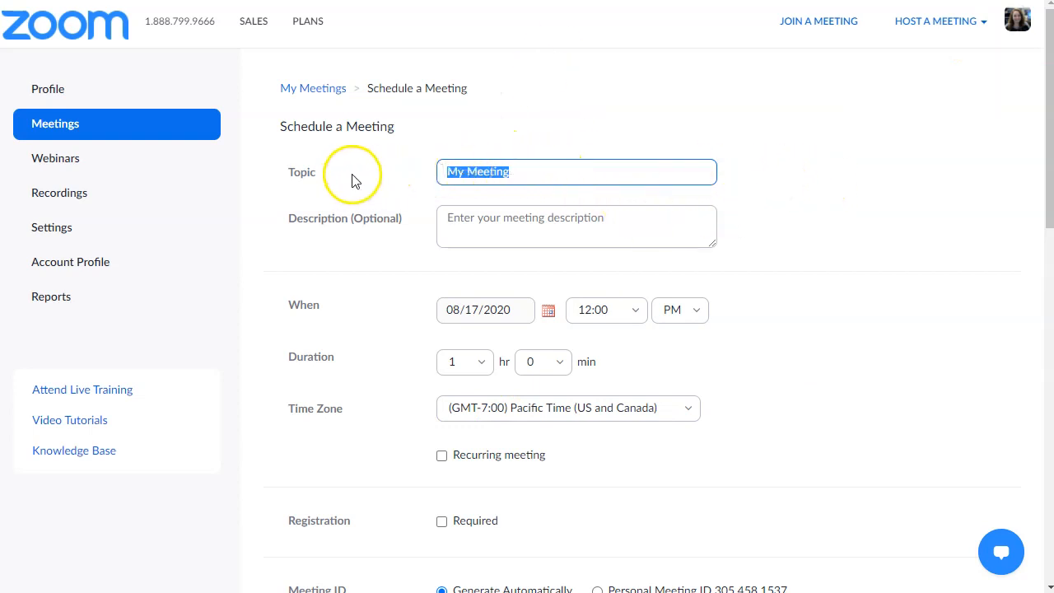
left_click(536, 171)
left_click_drag(535, 171, 450, 172)
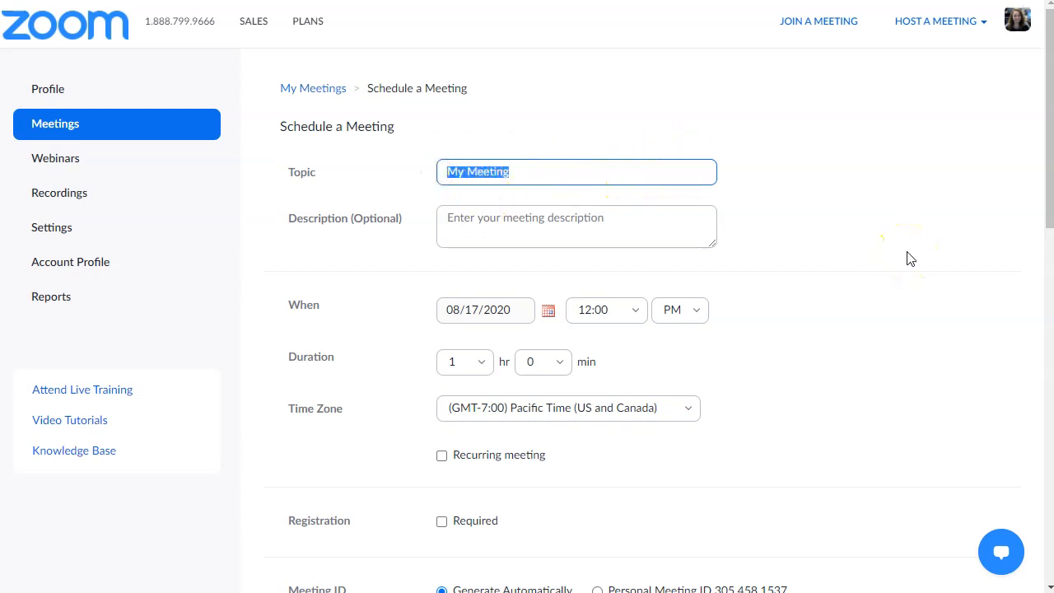
type("Virtual ")
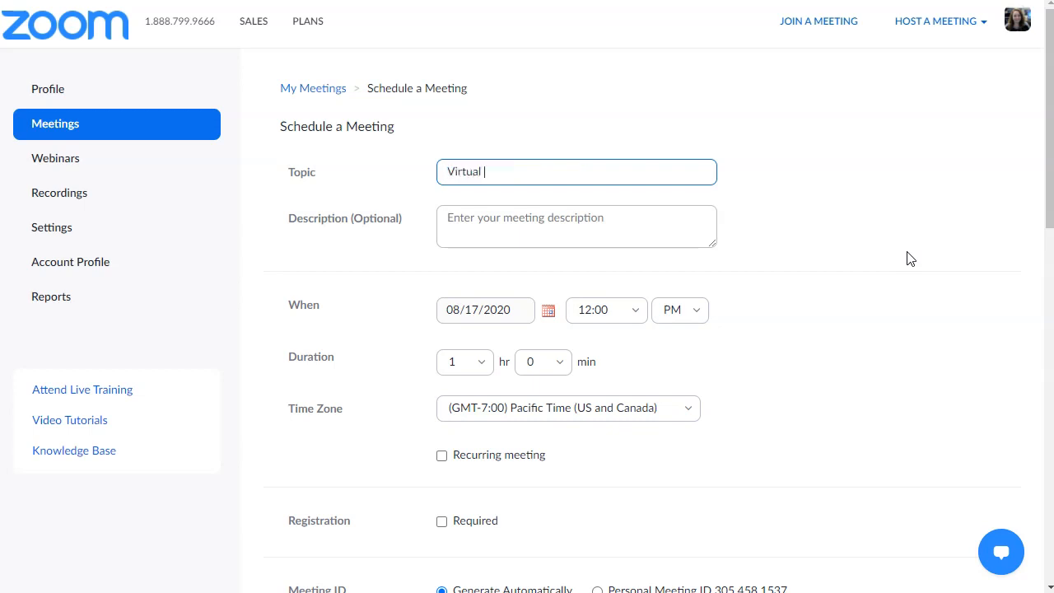
type("Office Hours")
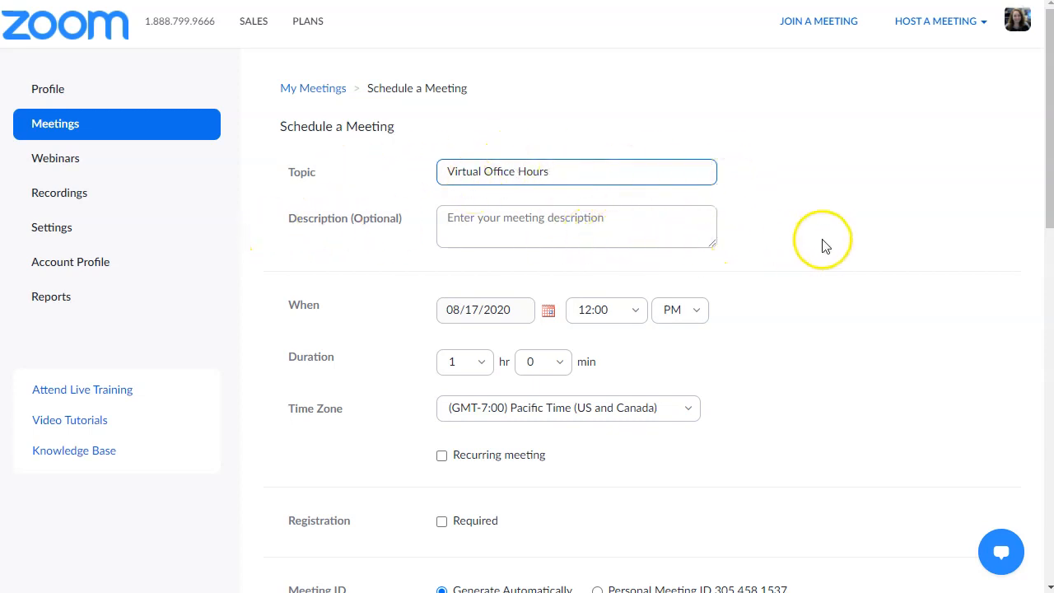
Make the meeting recurring and set its recurrence to No Fixed Time
scroll(874, 226, "down", 1)
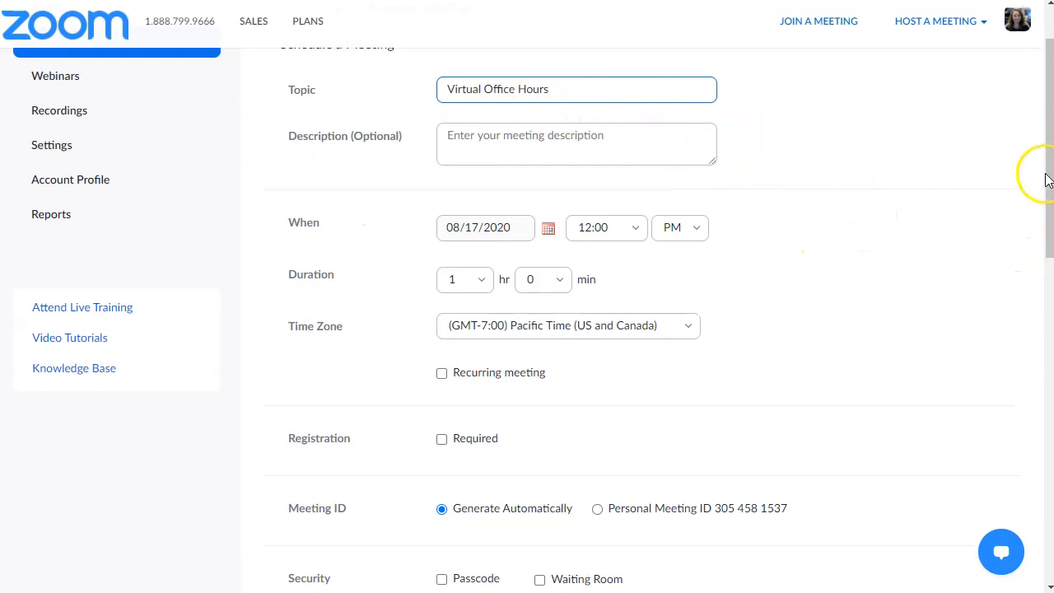
left_click_drag(1043, 173, 1049, 235)
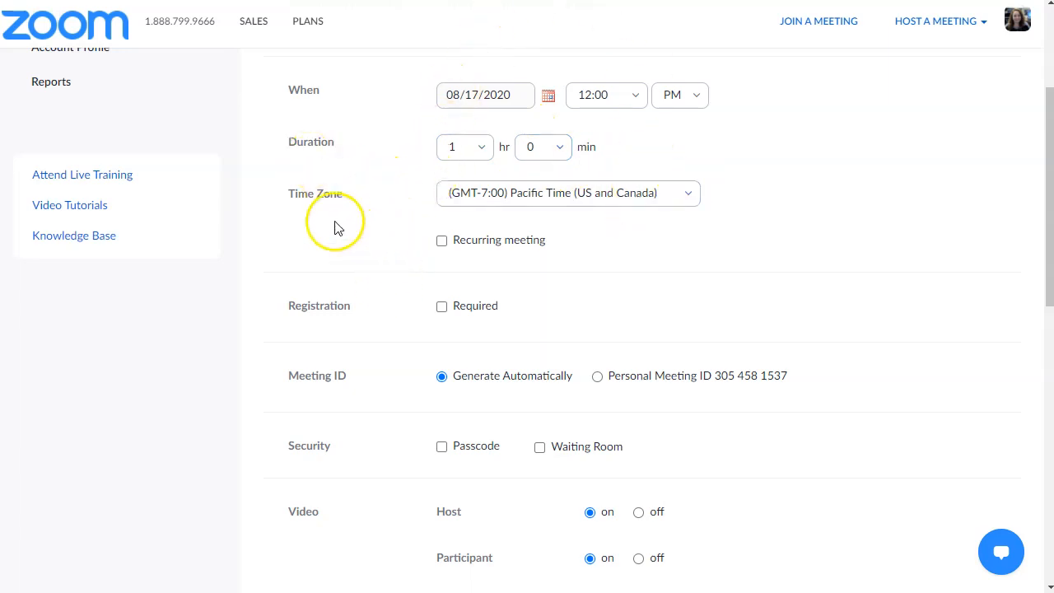
left_click(441, 239)
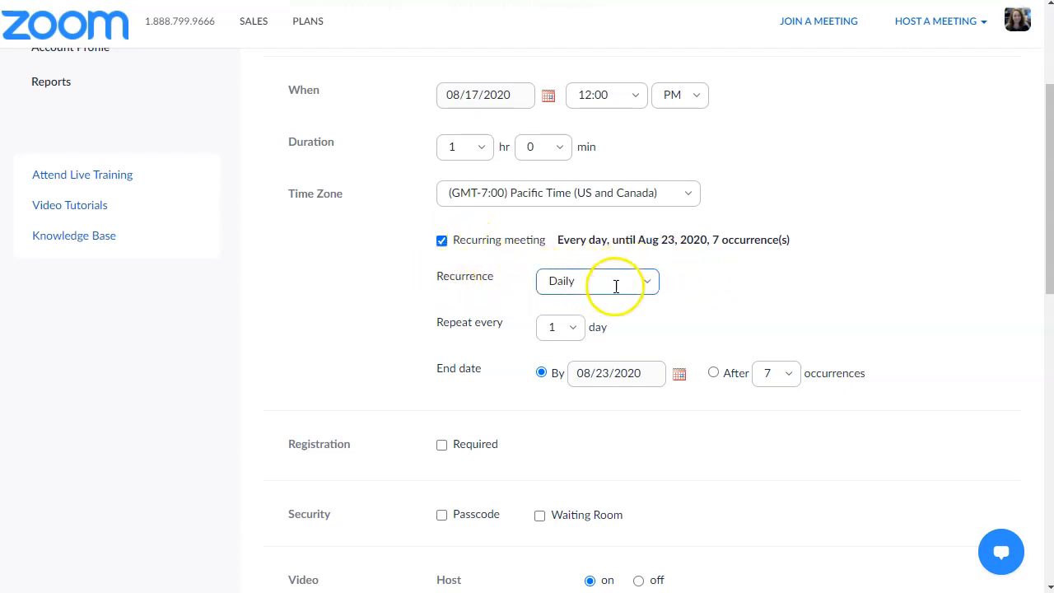
left_click(650, 286)
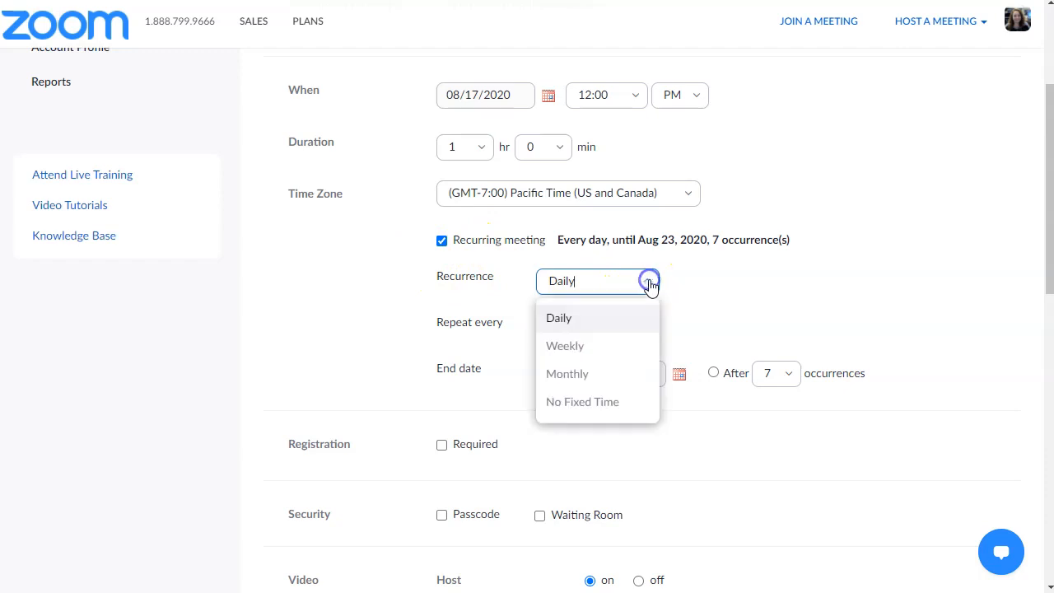
left_click(567, 409)
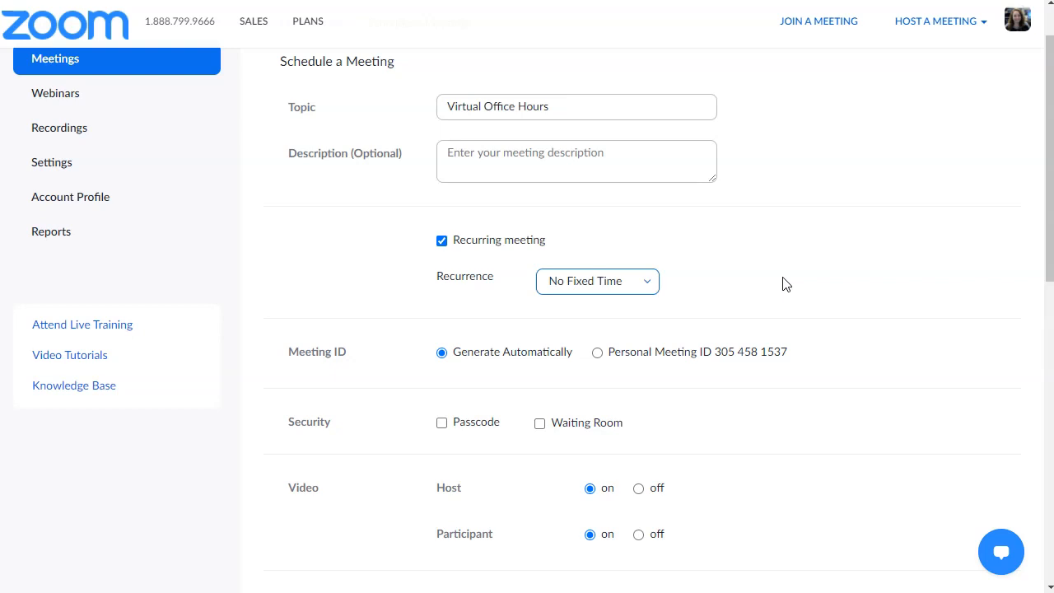
left_click(783, 278)
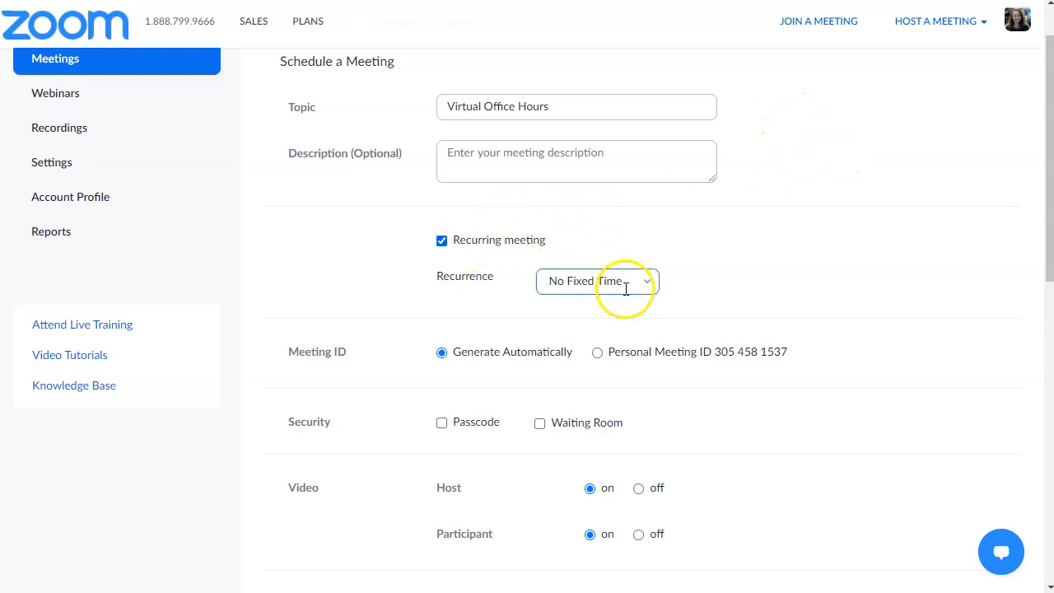
Enable the Waiting Room security option, check the Meeting Type choices without selecting one, and save the meeting
scroll(806, 169, "down", 3)
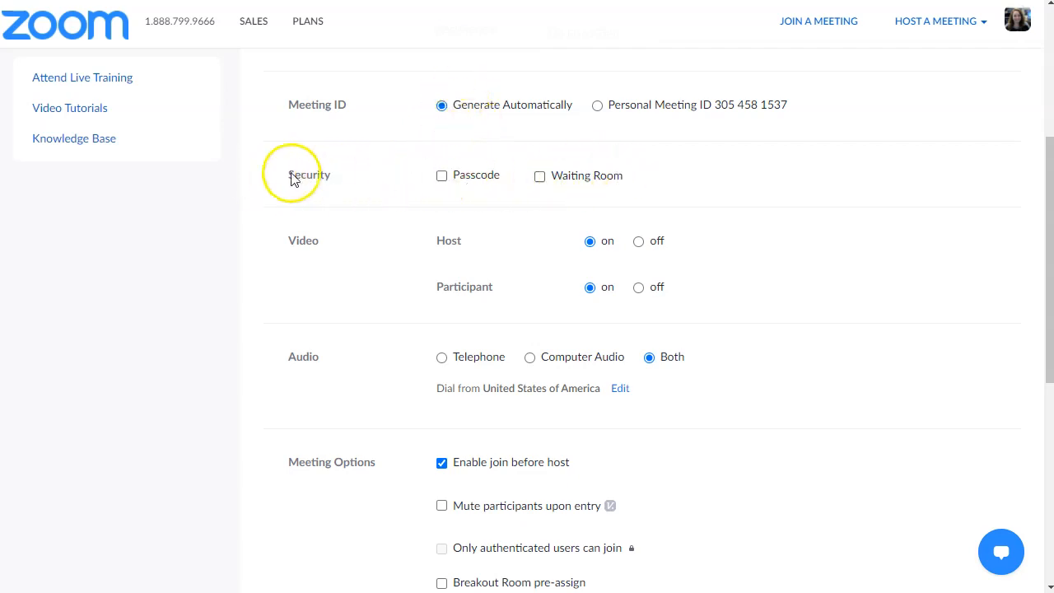
left_click(540, 176)
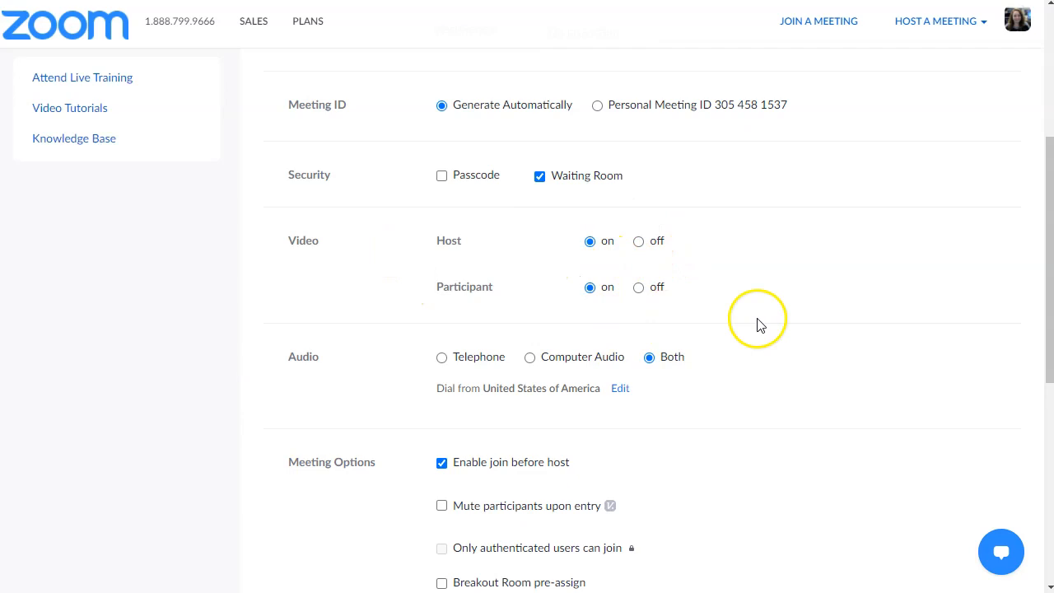
scroll(901, 297, "down", 2)
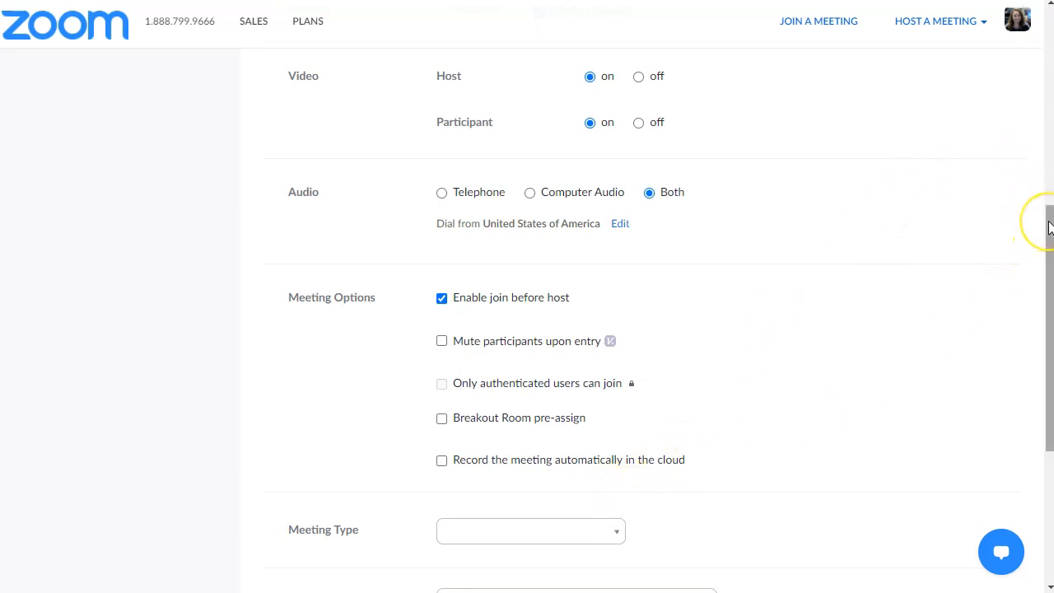
left_click_drag(1048, 228, 1048, 345)
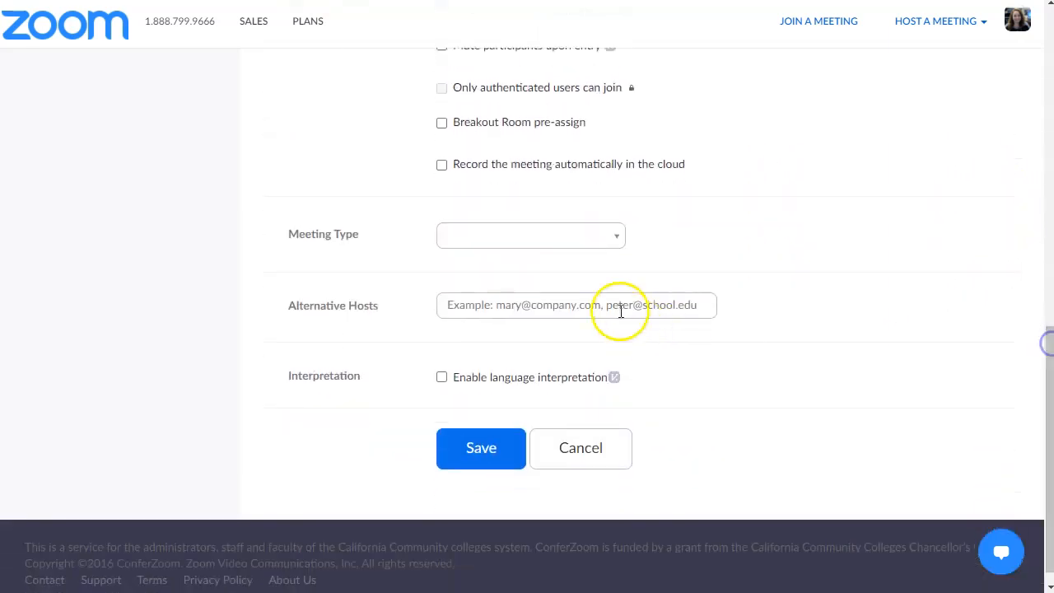
left_click(488, 236)
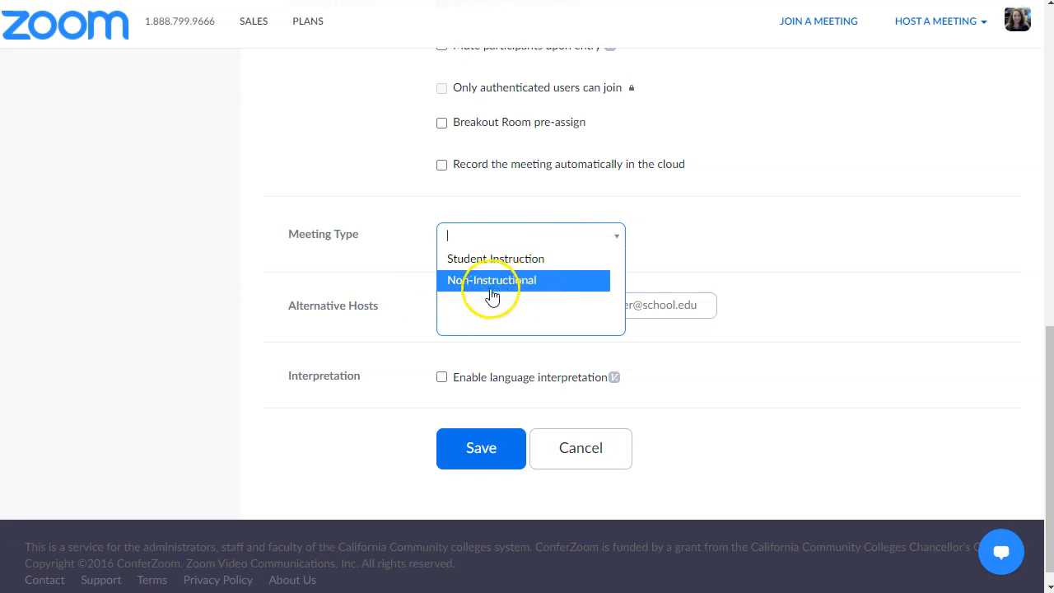
left_click(768, 215)
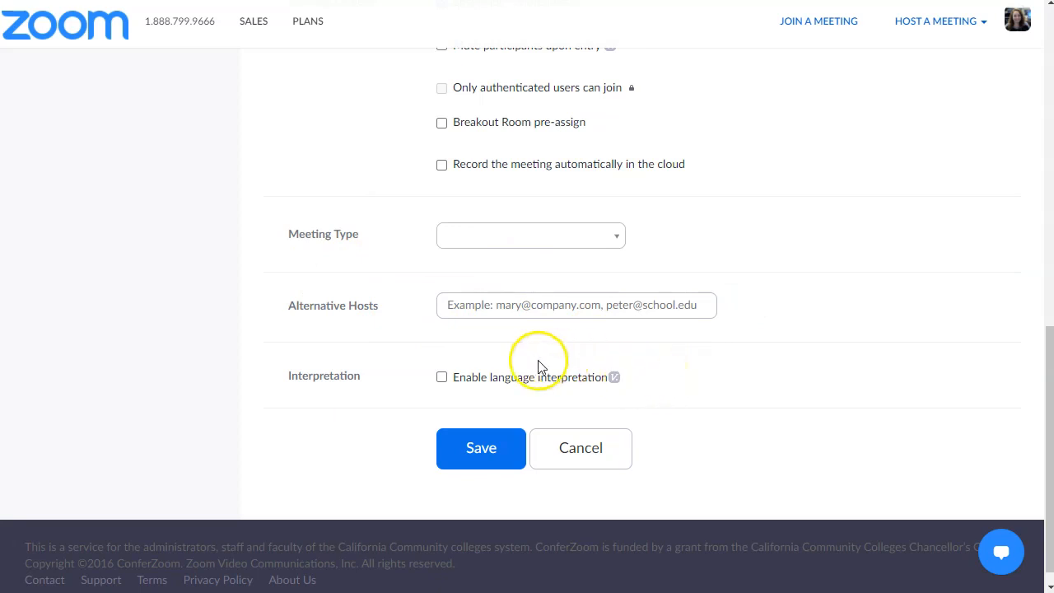
left_click(466, 452)
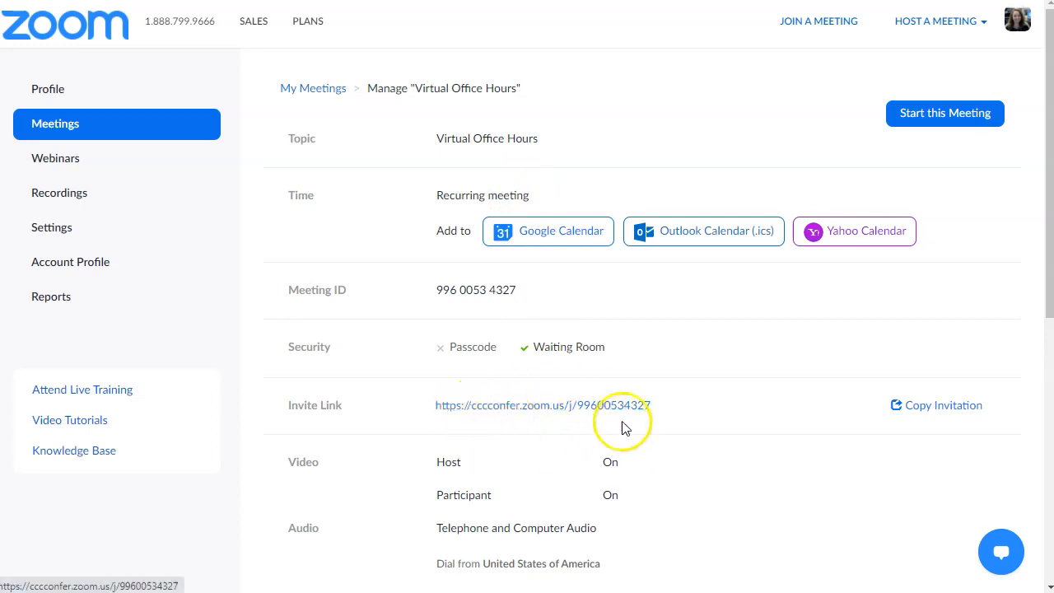
Review the saved meeting's details and its full invitation text, including the join link and the international numbers line, and close the invitation
scroll(580, 445, "down", 3)
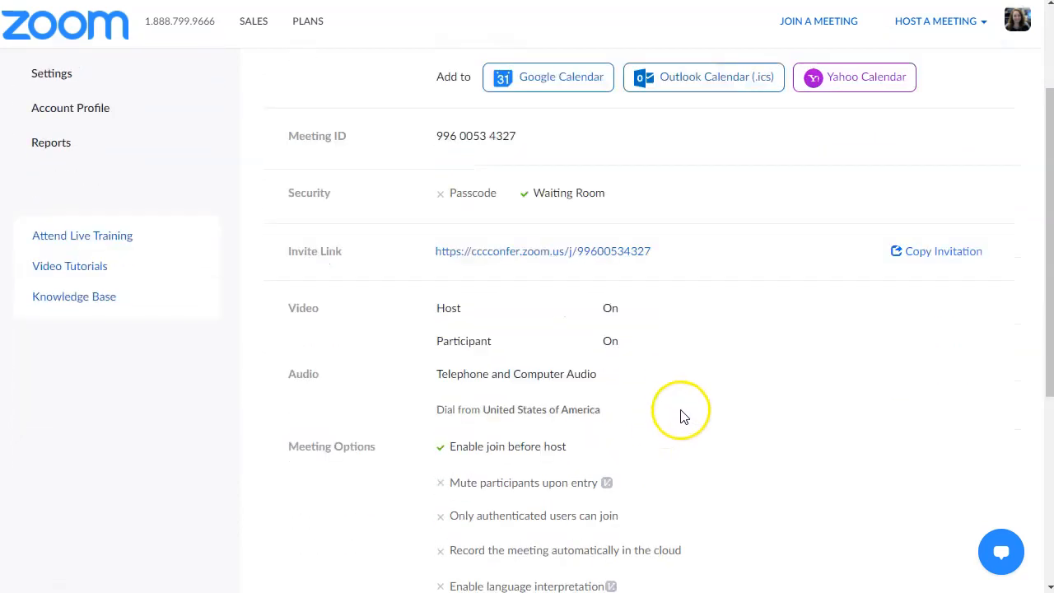
scroll(905, 197, "up", 2)
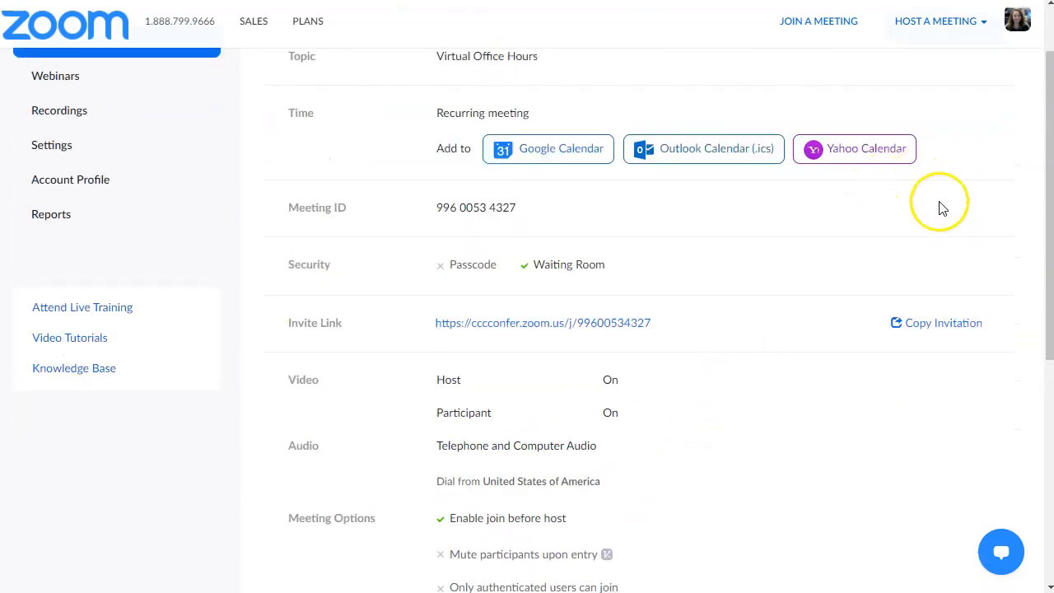
left_click(941, 327)
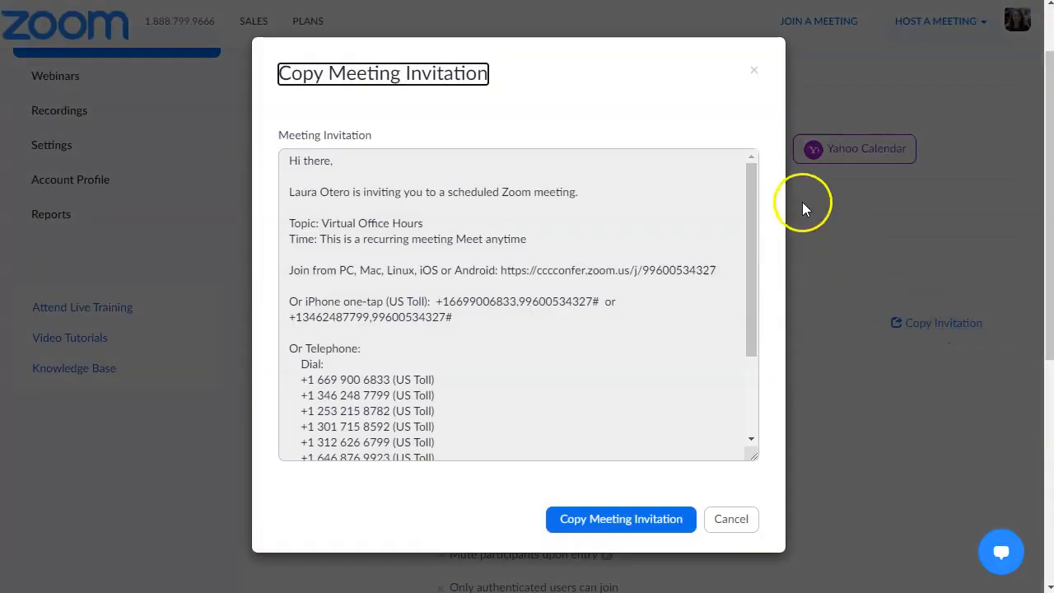
left_click_drag(755, 168, 759, 290)
mouse_move(755, 238)
left_mouse_down()
mouse_move(757, 156)
mouse_move(744, 251)
left_mouse_up()
mouse_move(754, 293)
left_mouse_down()
mouse_move(749, 157)
mouse_move(757, 198)
mouse_move(744, 300)
mouse_move(745, 283)
left_mouse_up()
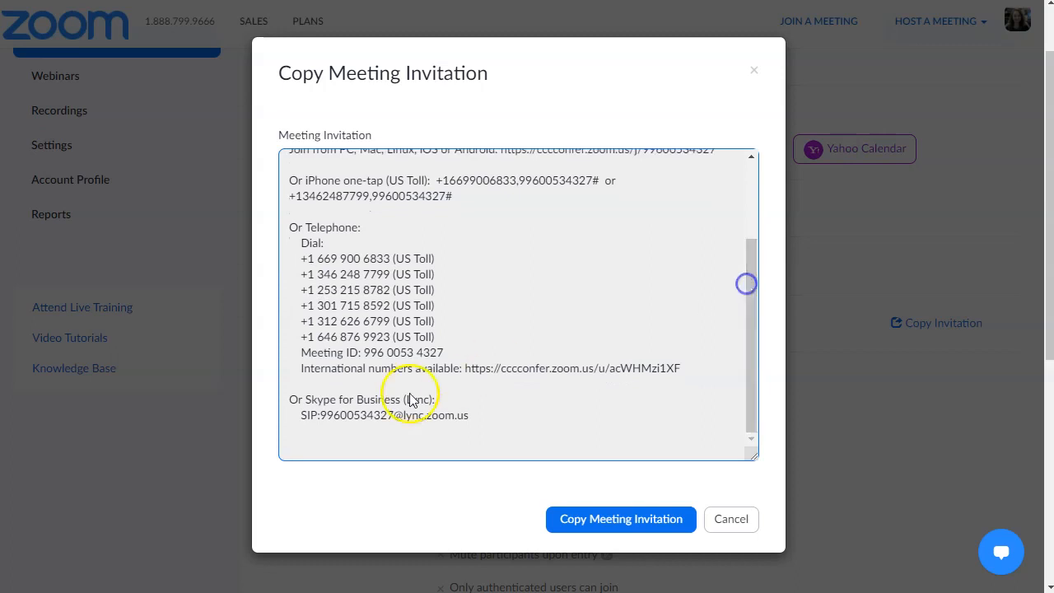
left_click_drag(288, 368, 678, 370)
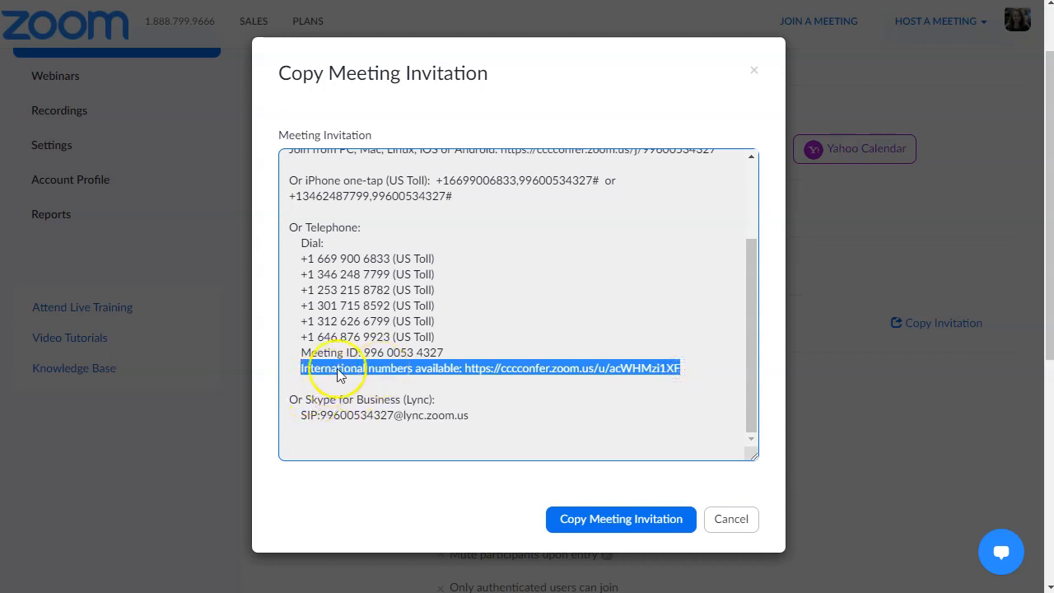
scroll(513, 365, "up", 3)
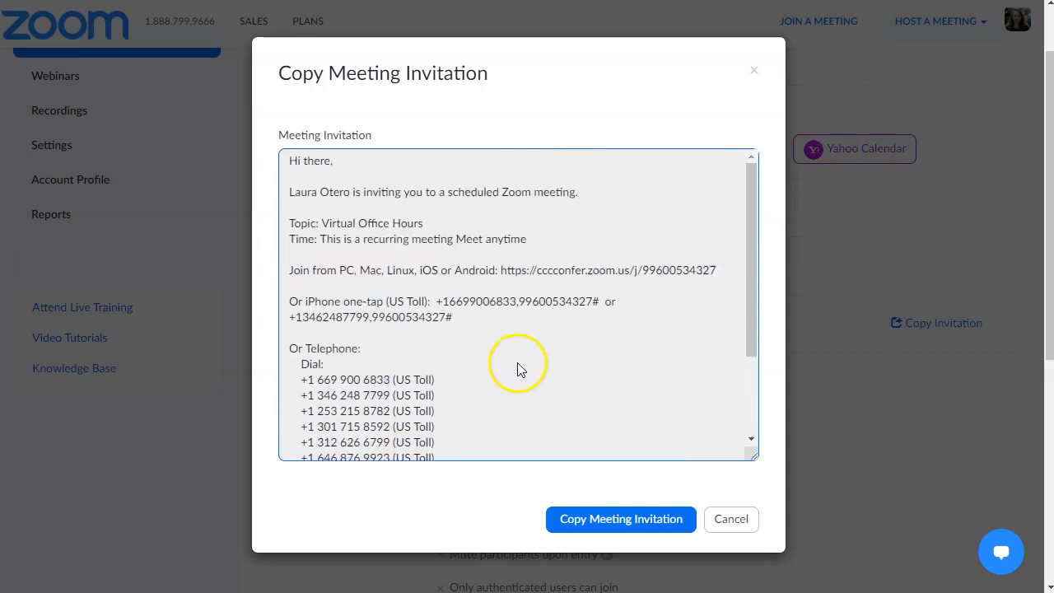
left_click_drag(498, 271, 697, 277)
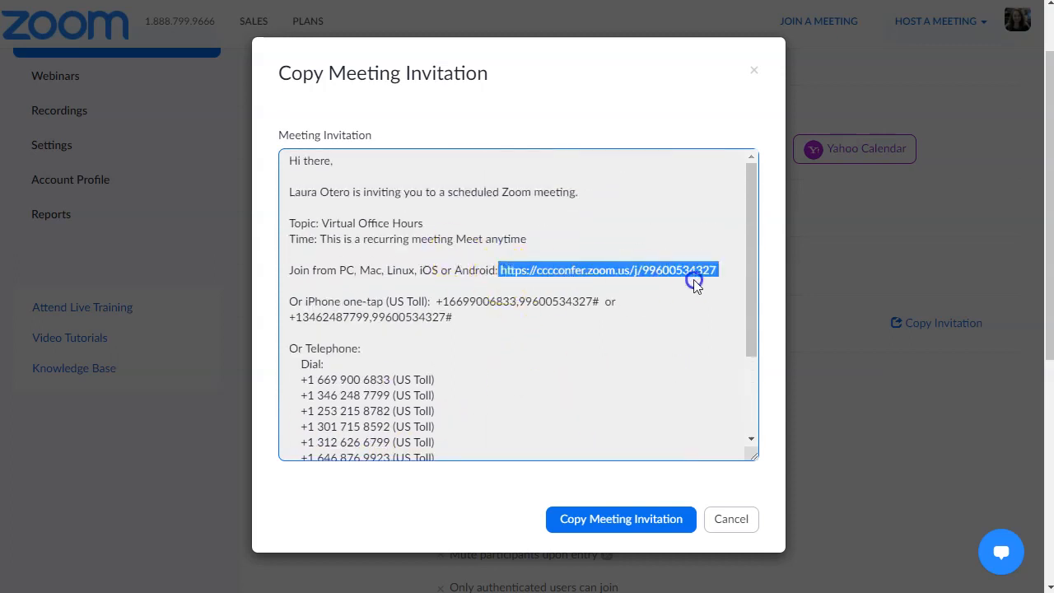
left_click(755, 71)
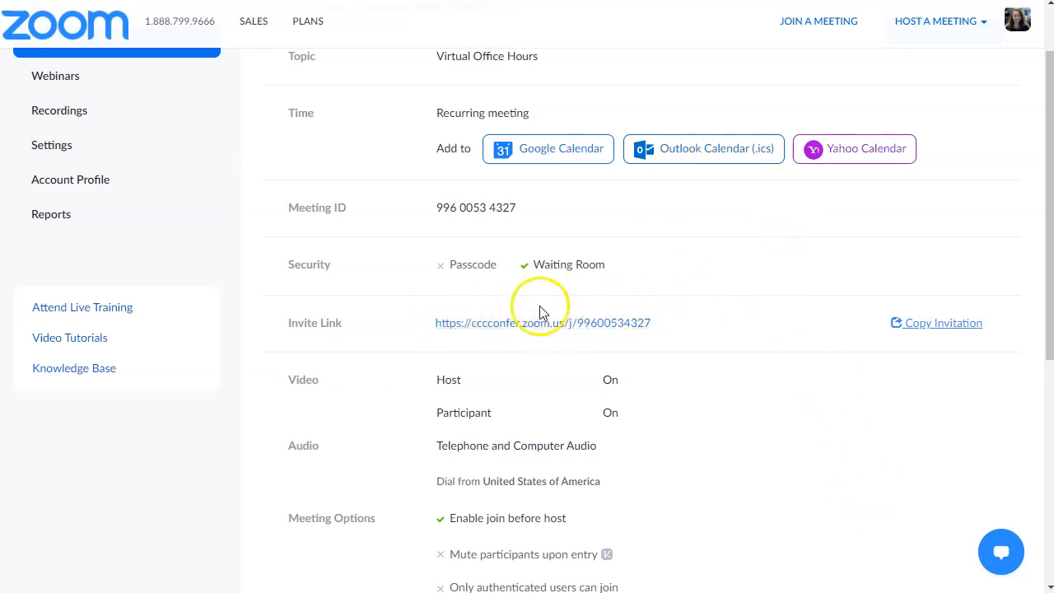
scroll(703, 356, "up", 2)
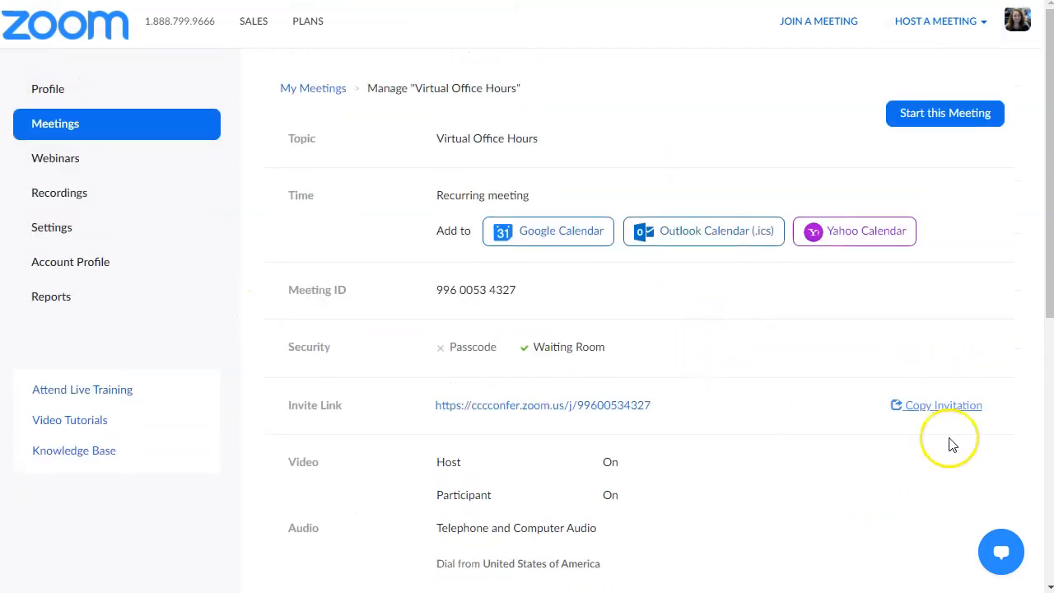